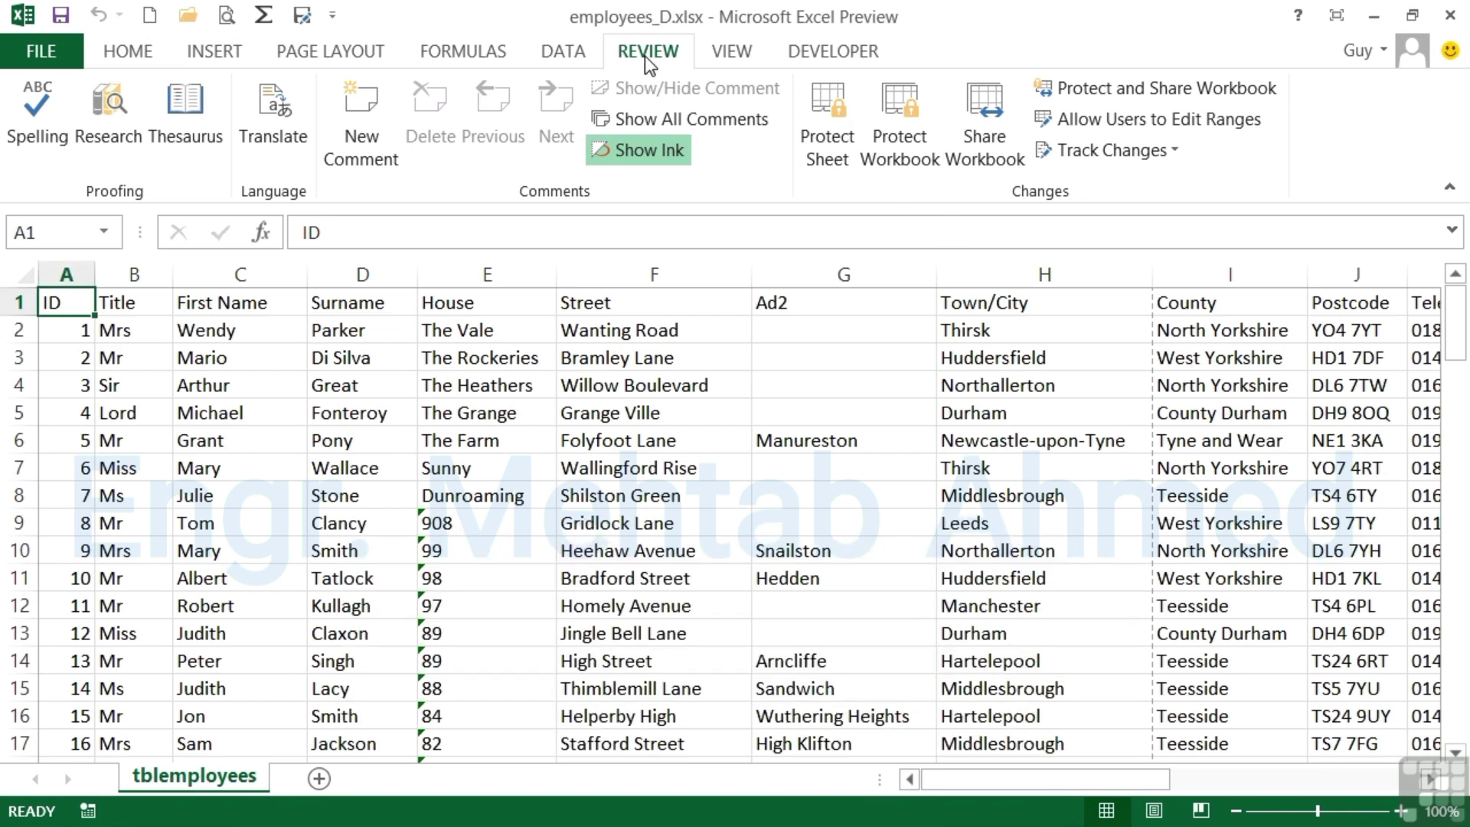
- Run the spell check and shift the Spelling dialog aside to reveal header dateadded in S1
{"action": "left_click", "coordinate": [66, 130]}
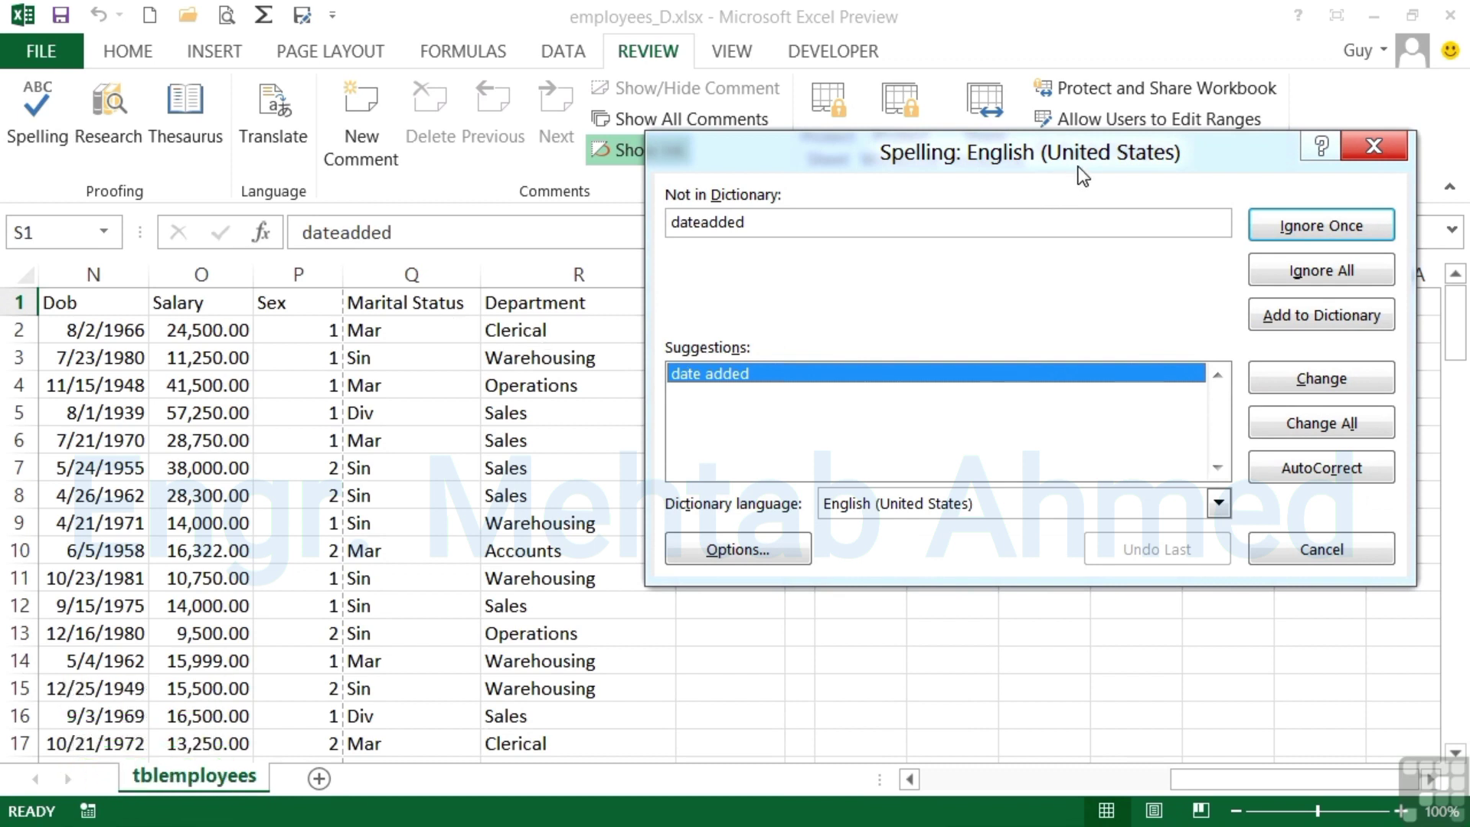
{"action": "left_click_drag", "start_coordinate": [1064, 165], "coordinate": [999, 163]}
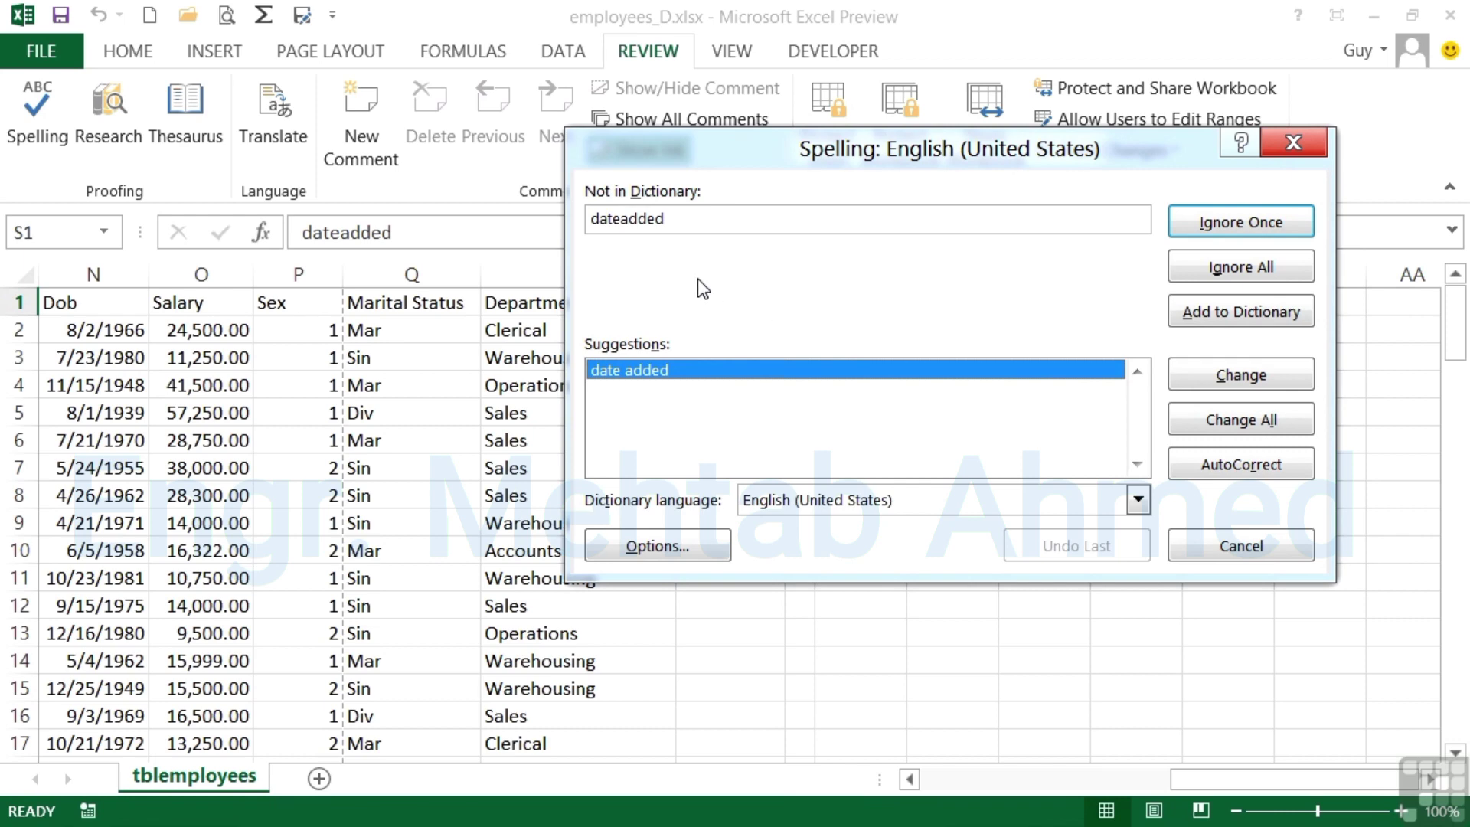
{"action": "left_click_drag", "start_coordinate": [719, 158], "coordinate": [1035, 169]}
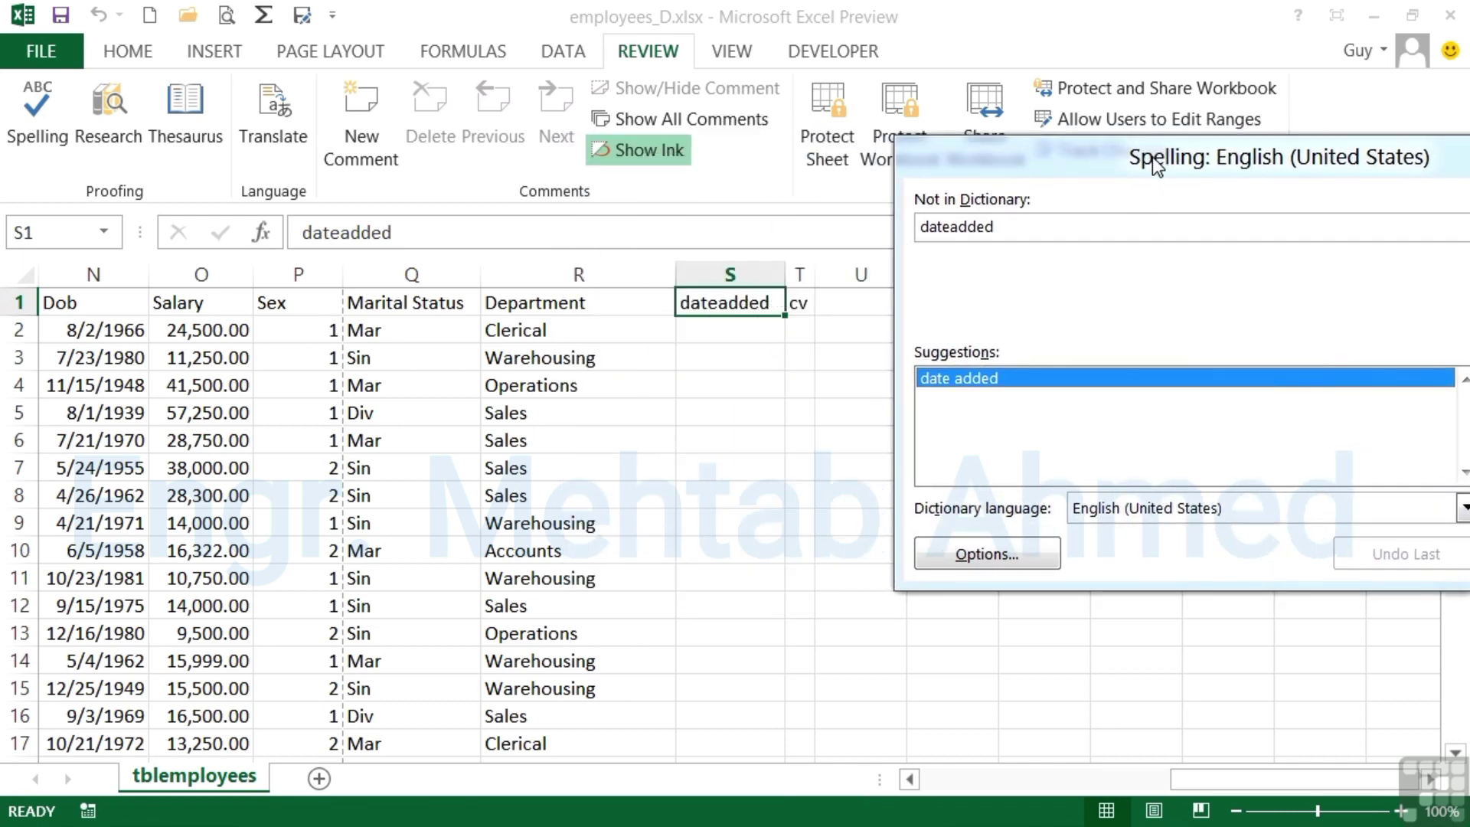
{"action": "left_click_drag", "start_coordinate": [1151, 158], "coordinate": [821, 157]}
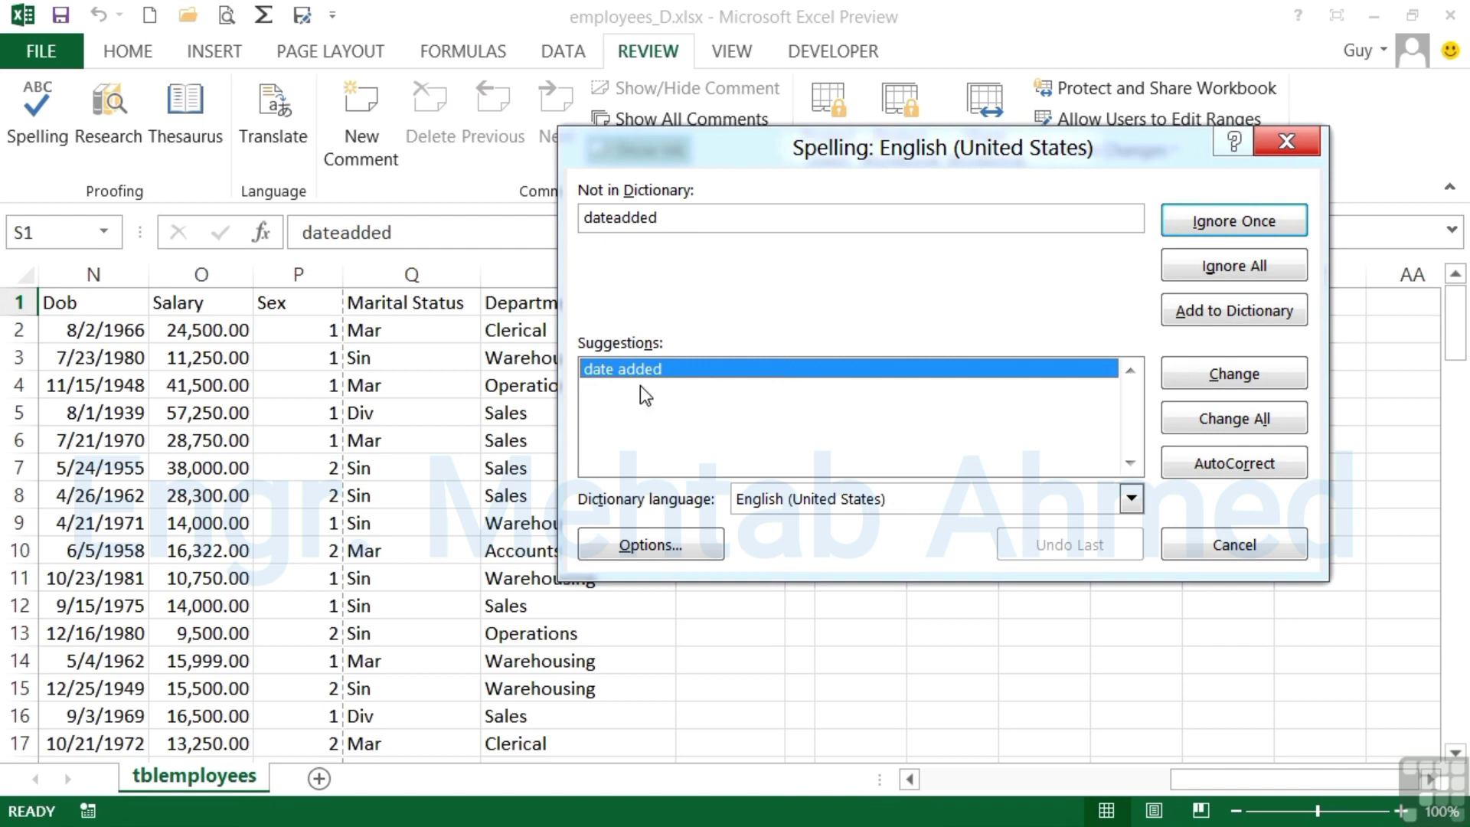
- Replace the S1 header dateadded with 'date added'
{"action": "left_click", "coordinate": [1236, 375]}
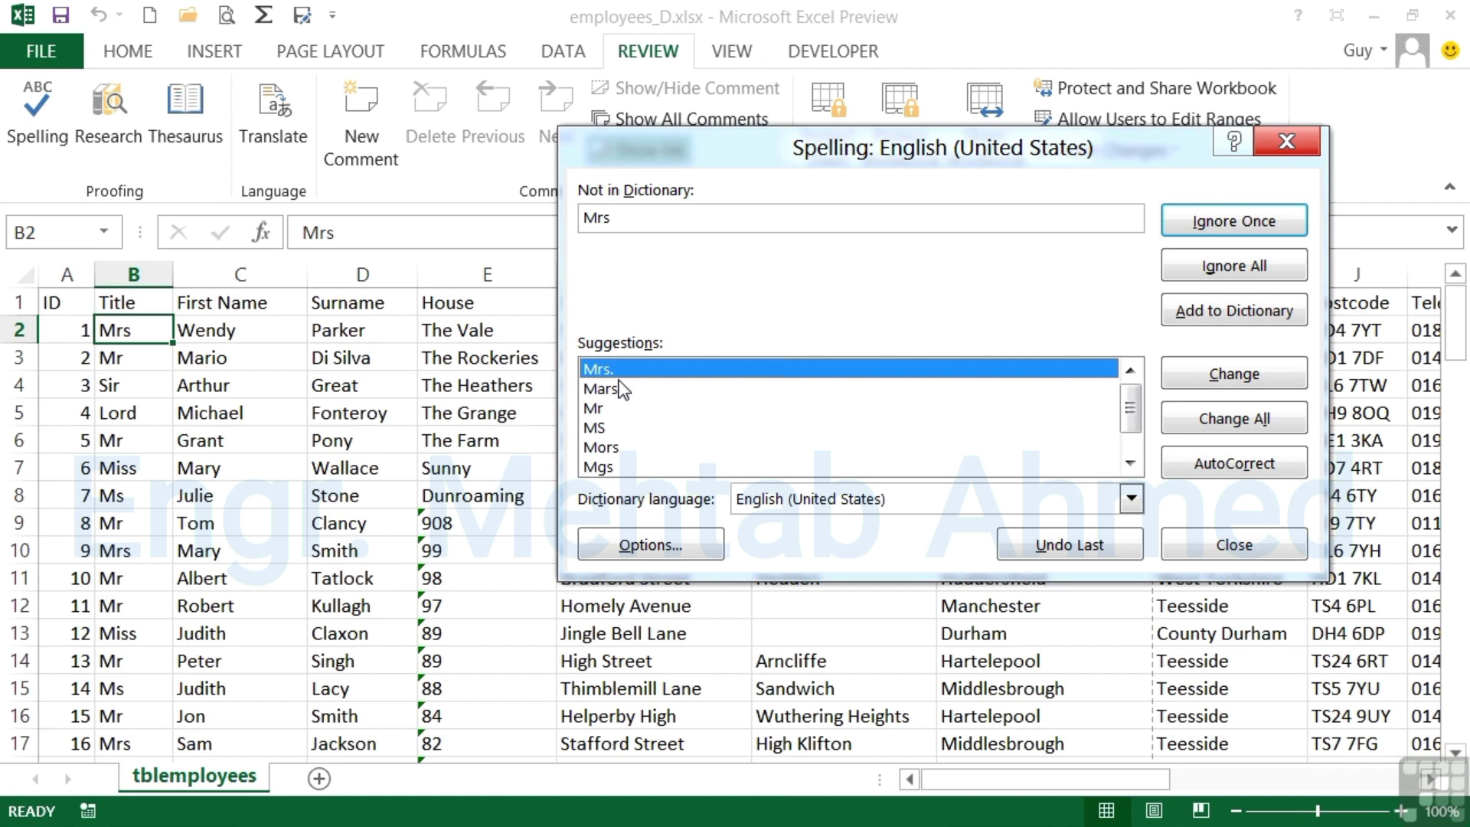
{"action": "scroll", "coordinate": [624, 391], "scroll_direction": "down", "scroll_amount": 1}
{"action": "scroll", "coordinate": [1132, 405], "scroll_direction": "up", "scroll_amount": 1}
- Change every Mrs to 'Mrs.', add Thirsk to the dictionary, and ignore all Bramley
{"action": "left_click", "coordinate": [1225, 420]}
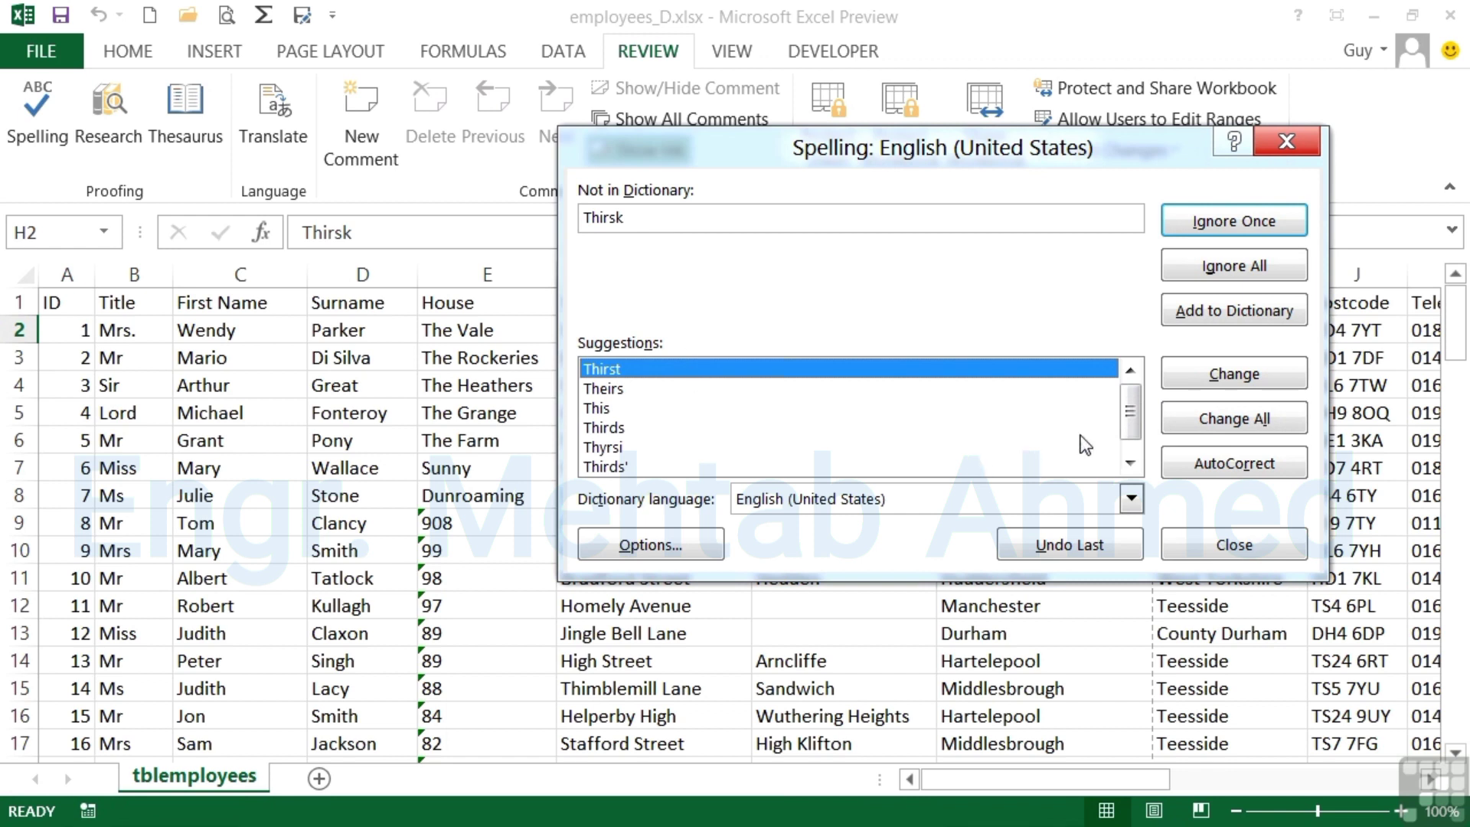
{"action": "mouse_move", "coordinate": [1129, 424]}
{"action": "left_mouse_down"}
{"action": "mouse_move", "coordinate": [1130, 438]}
{"action": "mouse_move", "coordinate": [1133, 404]}
{"action": "left_mouse_up"}
{"action": "left_click", "coordinate": [1248, 319]}
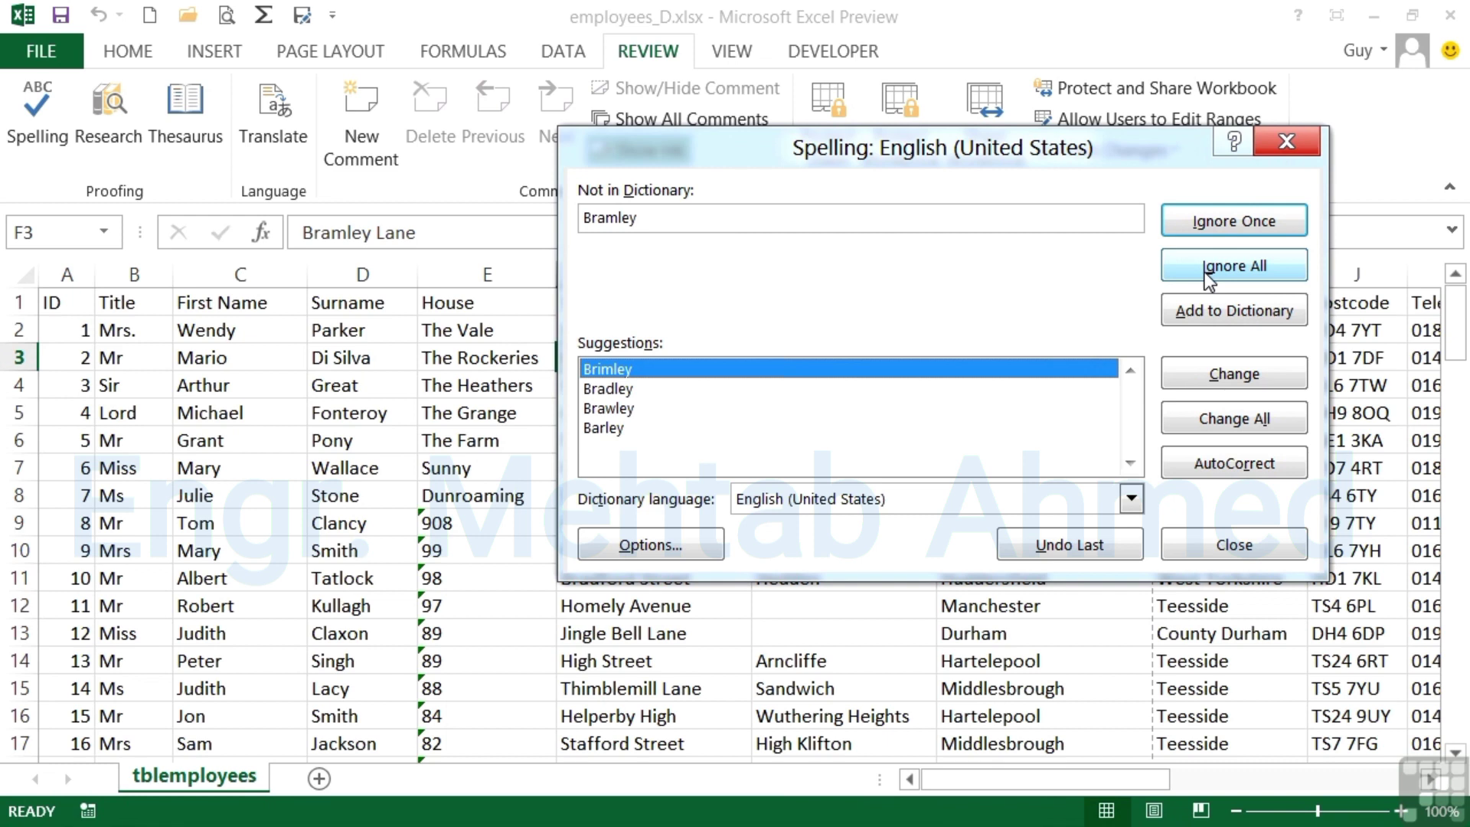
{"action": "left_click", "coordinate": [1205, 268]}
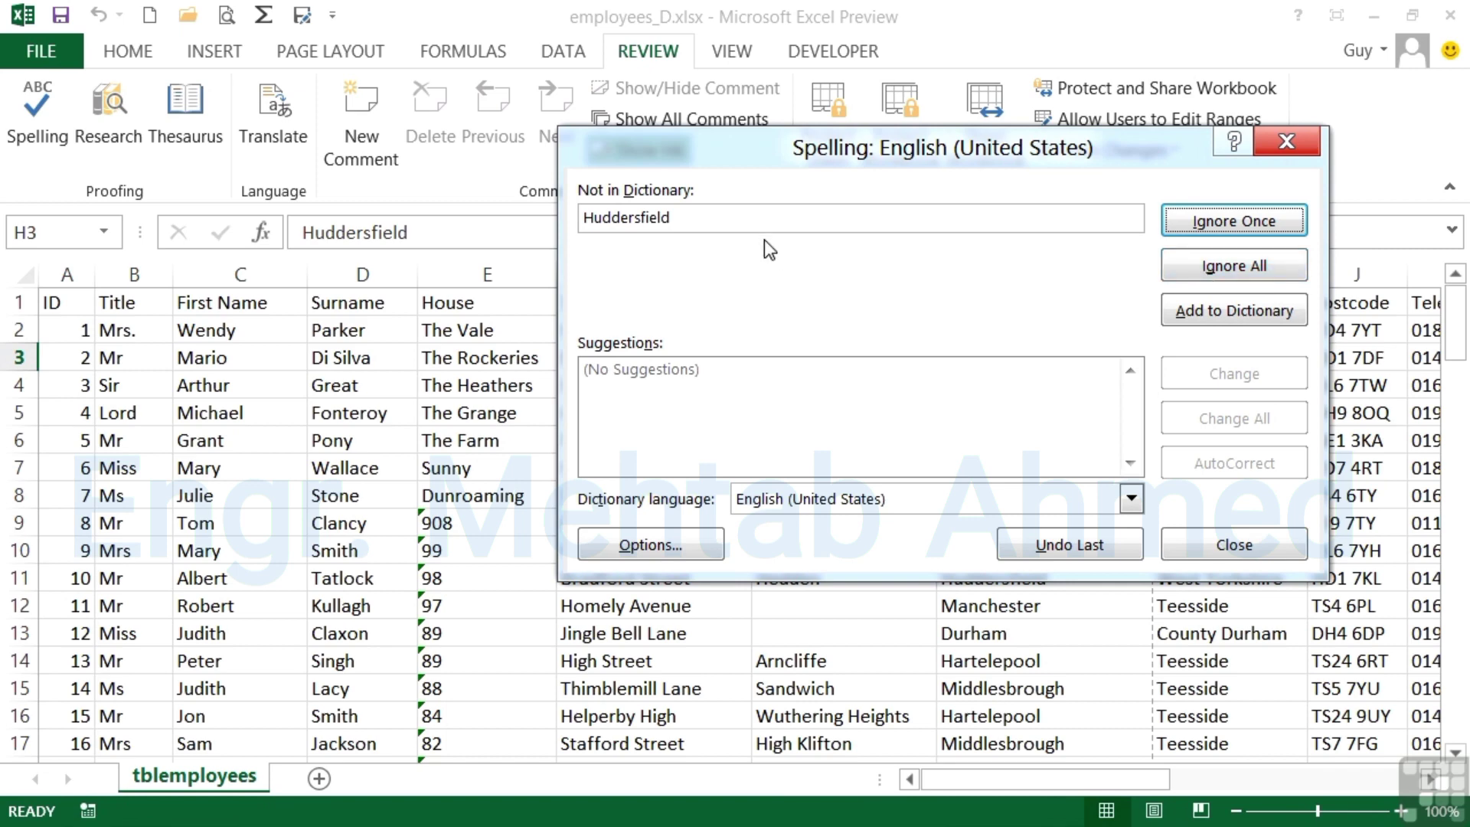
- Add Huddersfield to the dictionary, skip the e-mail fragment once, ignore the D5 surname everywhere
{"action": "left_click", "coordinate": [1272, 314]}
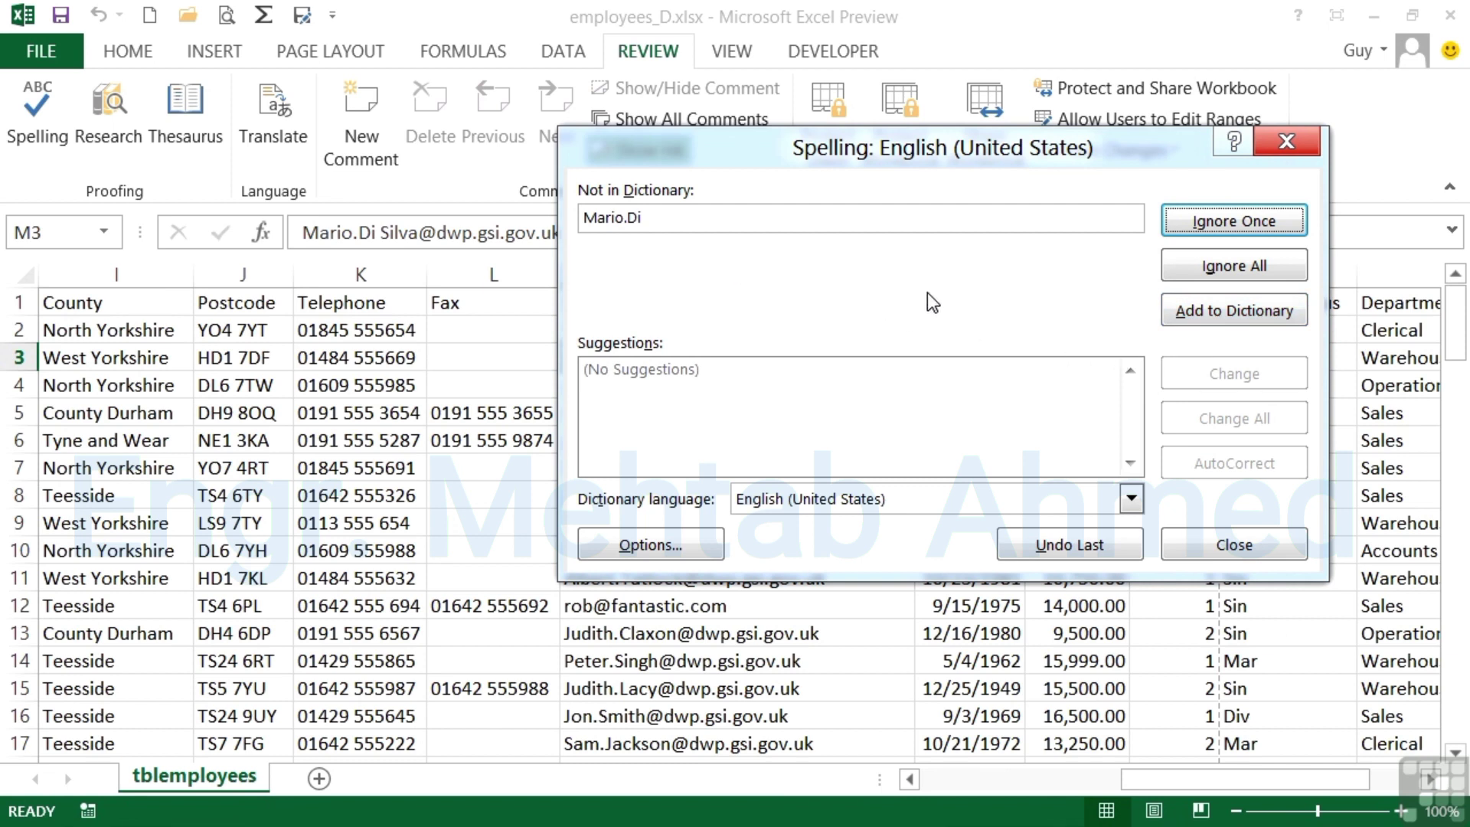
{"action": "left_click", "coordinate": [1251, 228]}
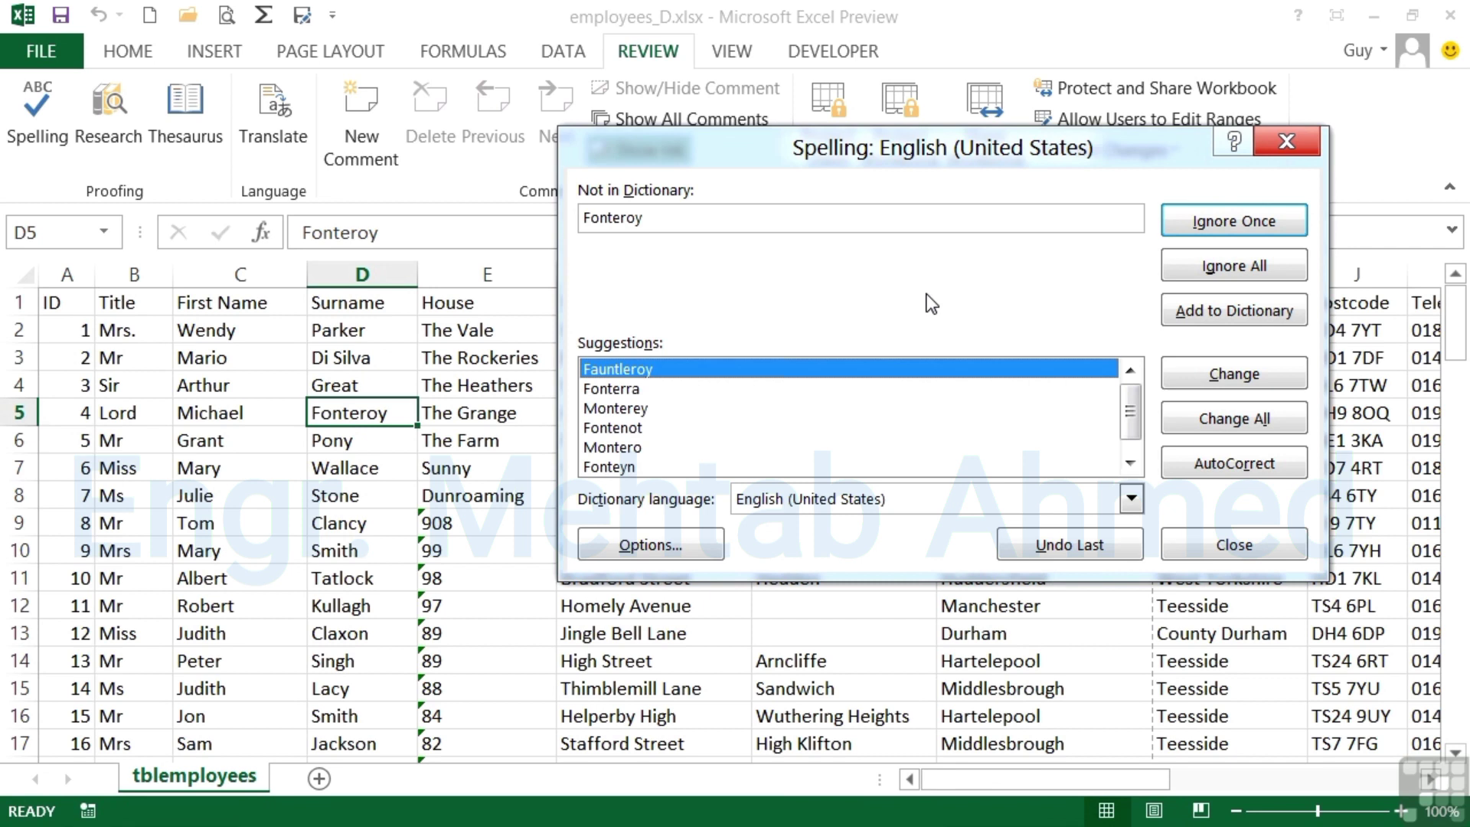
{"action": "left_click", "coordinate": [1210, 268]}
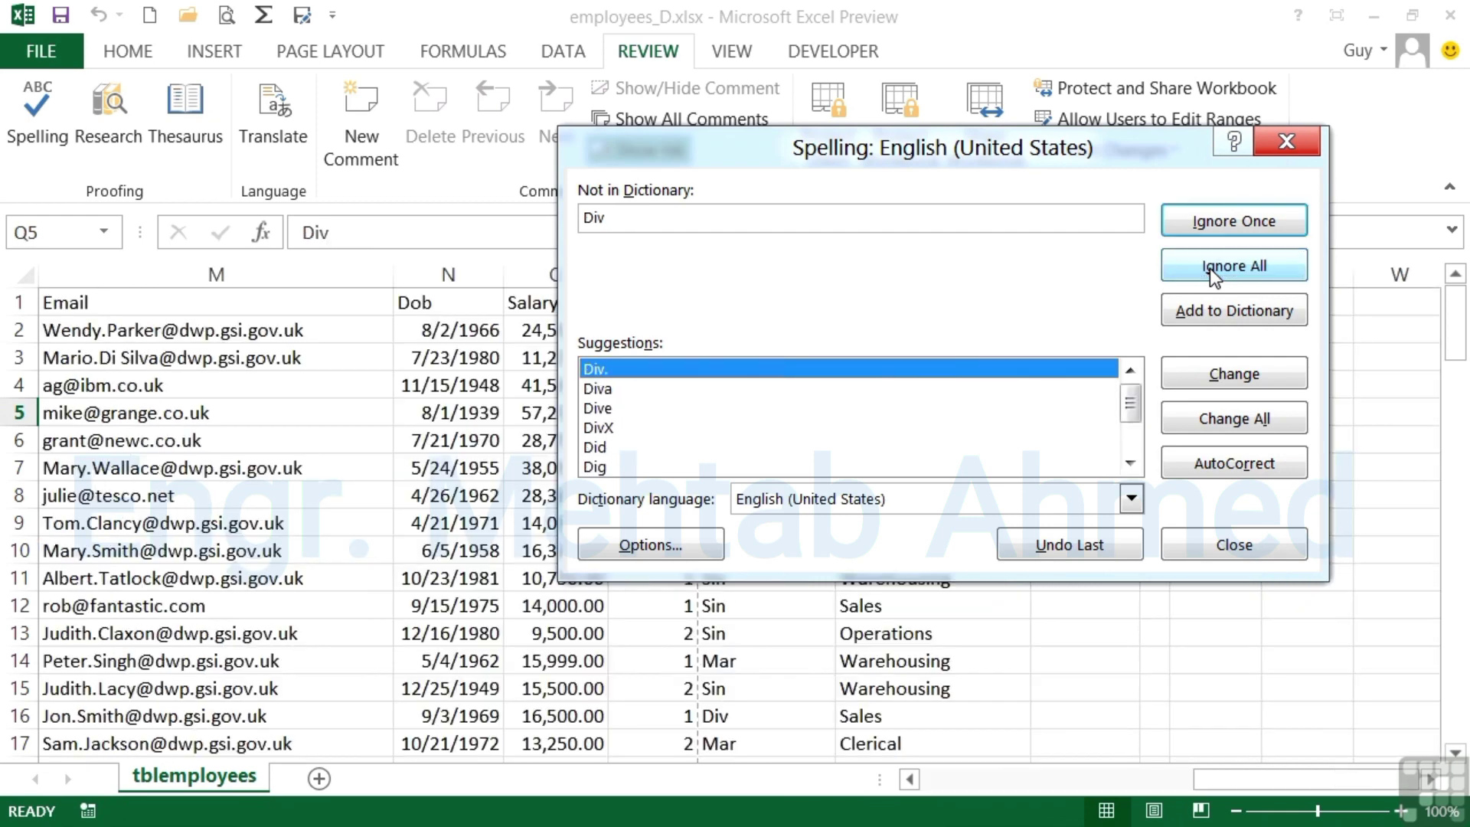
{"action": "left_click_drag", "start_coordinate": [911, 157], "coordinate": [518, 126]}
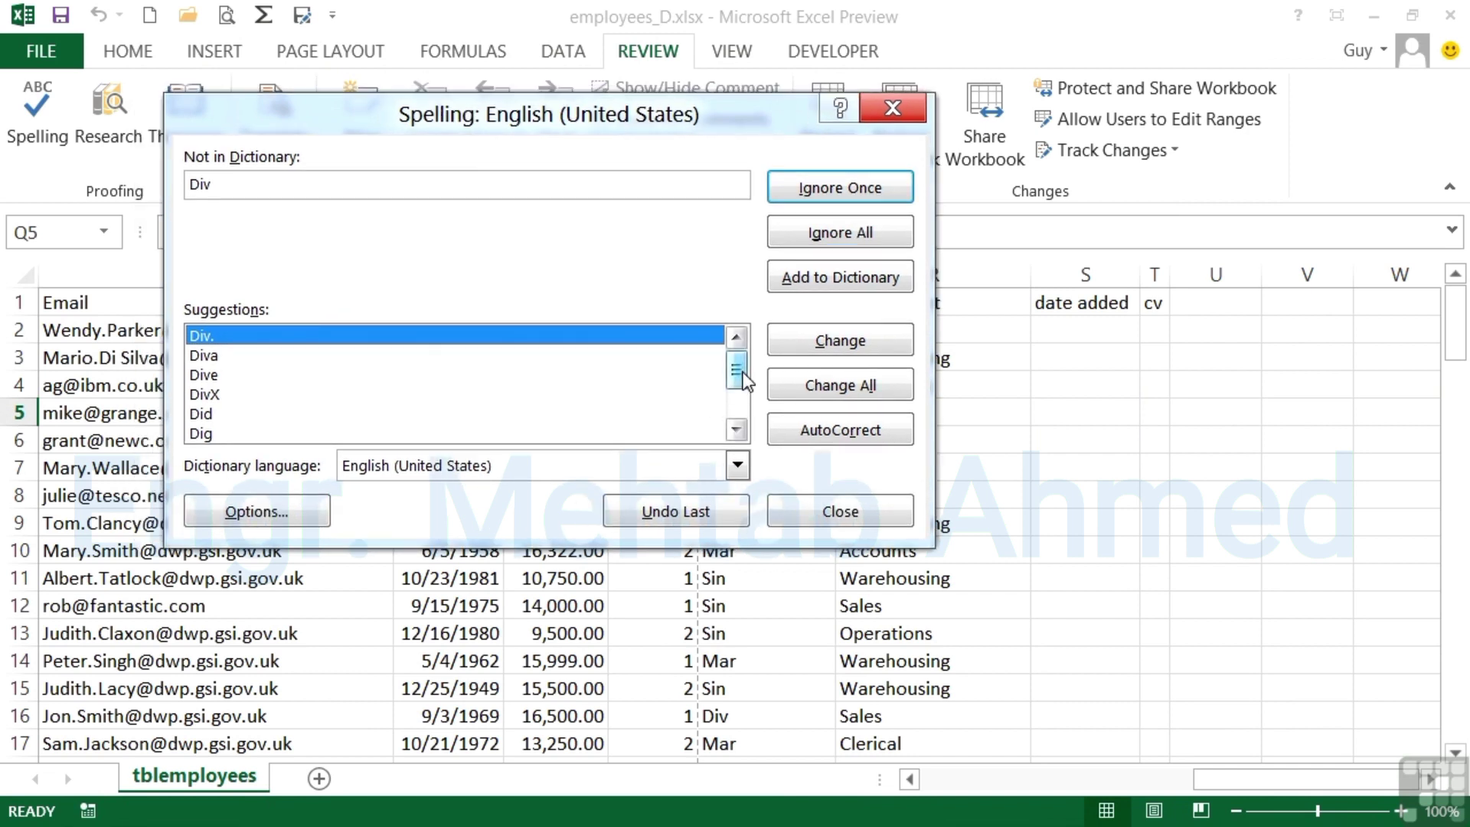
{"action": "mouse_move", "coordinate": [743, 373]}
{"action": "left_mouse_down"}
{"action": "mouse_move", "coordinate": [737, 401]}
{"action": "mouse_move", "coordinate": [737, 361]}
{"action": "left_mouse_up"}
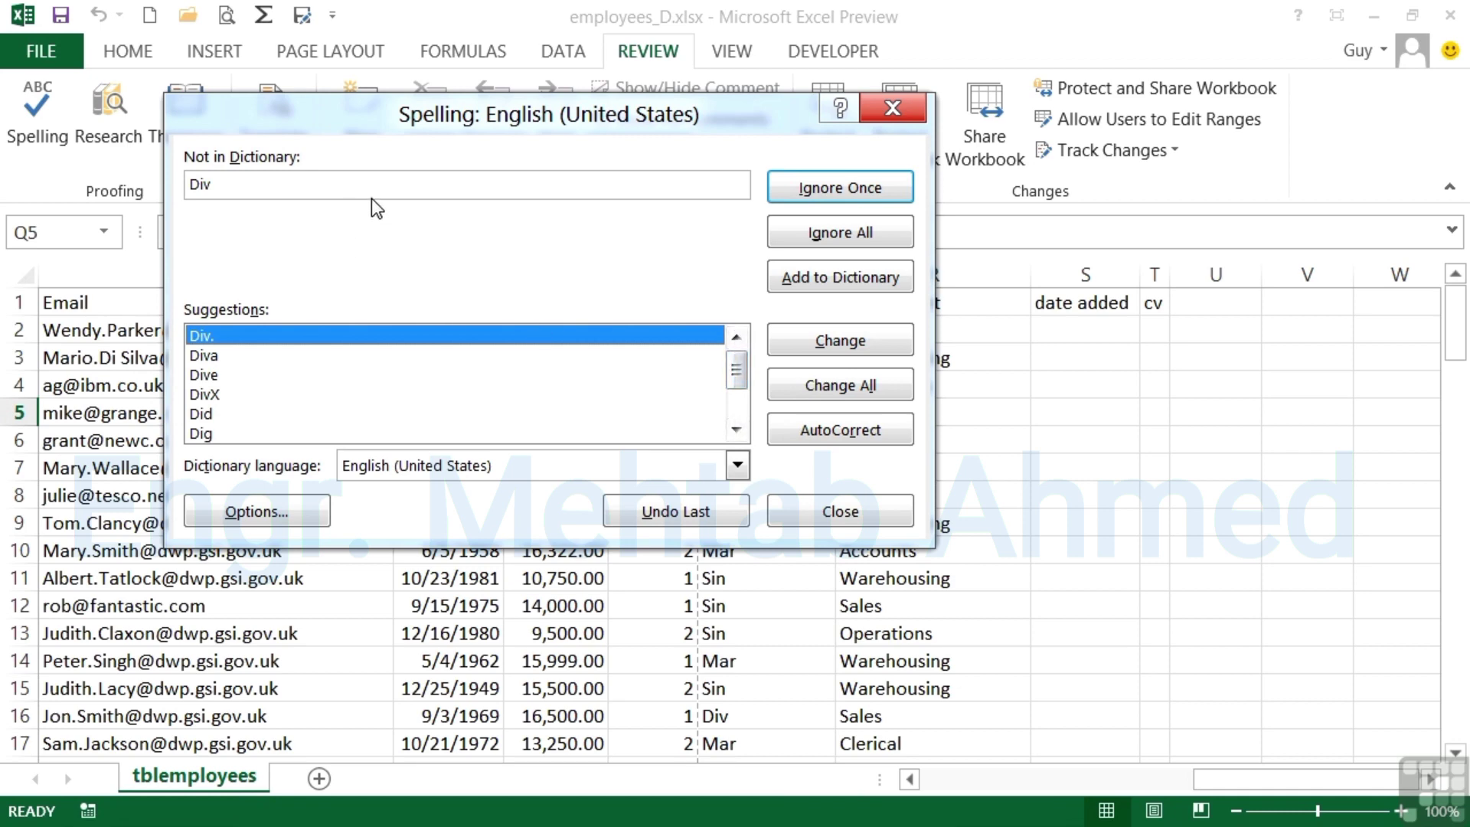
- Ignore all occurrences of Div, Folyfoot and Manureston
{"action": "left_click", "coordinate": [863, 242]}
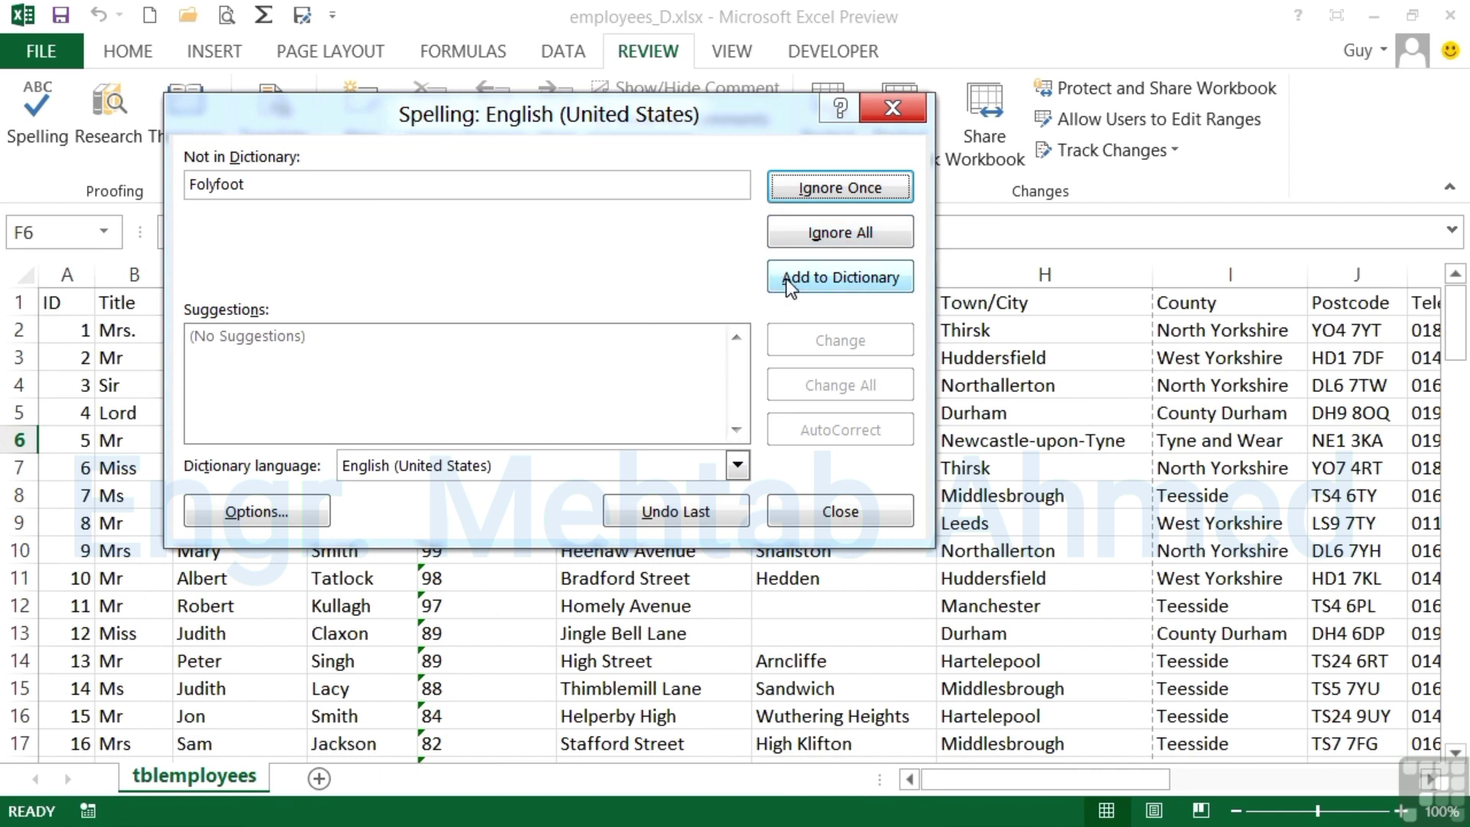
{"action": "left_click", "coordinate": [827, 238]}
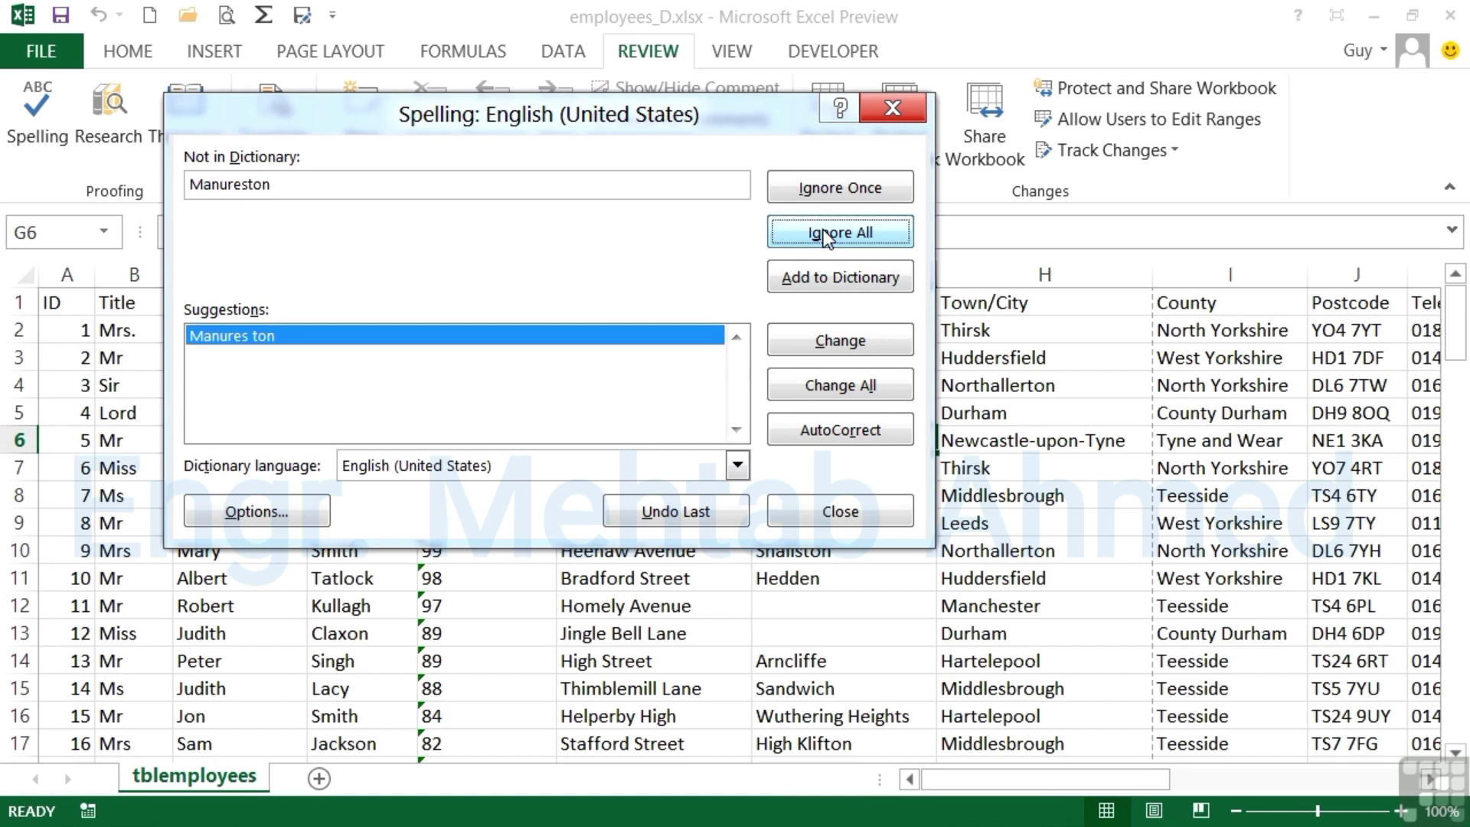
{"action": "left_click", "coordinate": [827, 236]}
{"action": "left_click_drag", "start_coordinate": [624, 130], "coordinate": [892, 167]}
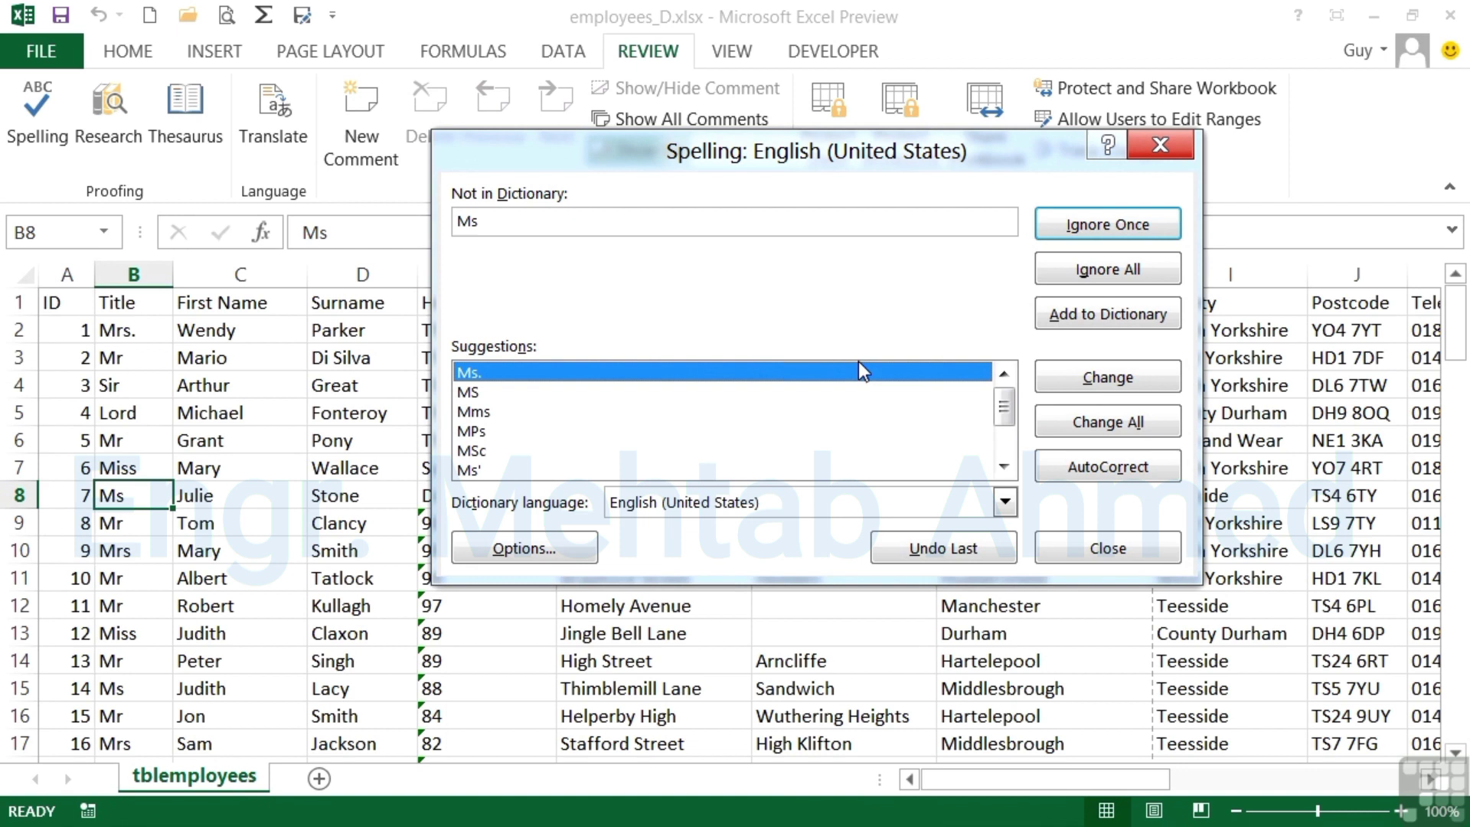
- Change every Ms to 'Ms.', add Middlesbrough to the dictionary, and skip other flagged names once
{"action": "left_click", "coordinate": [1088, 429]}
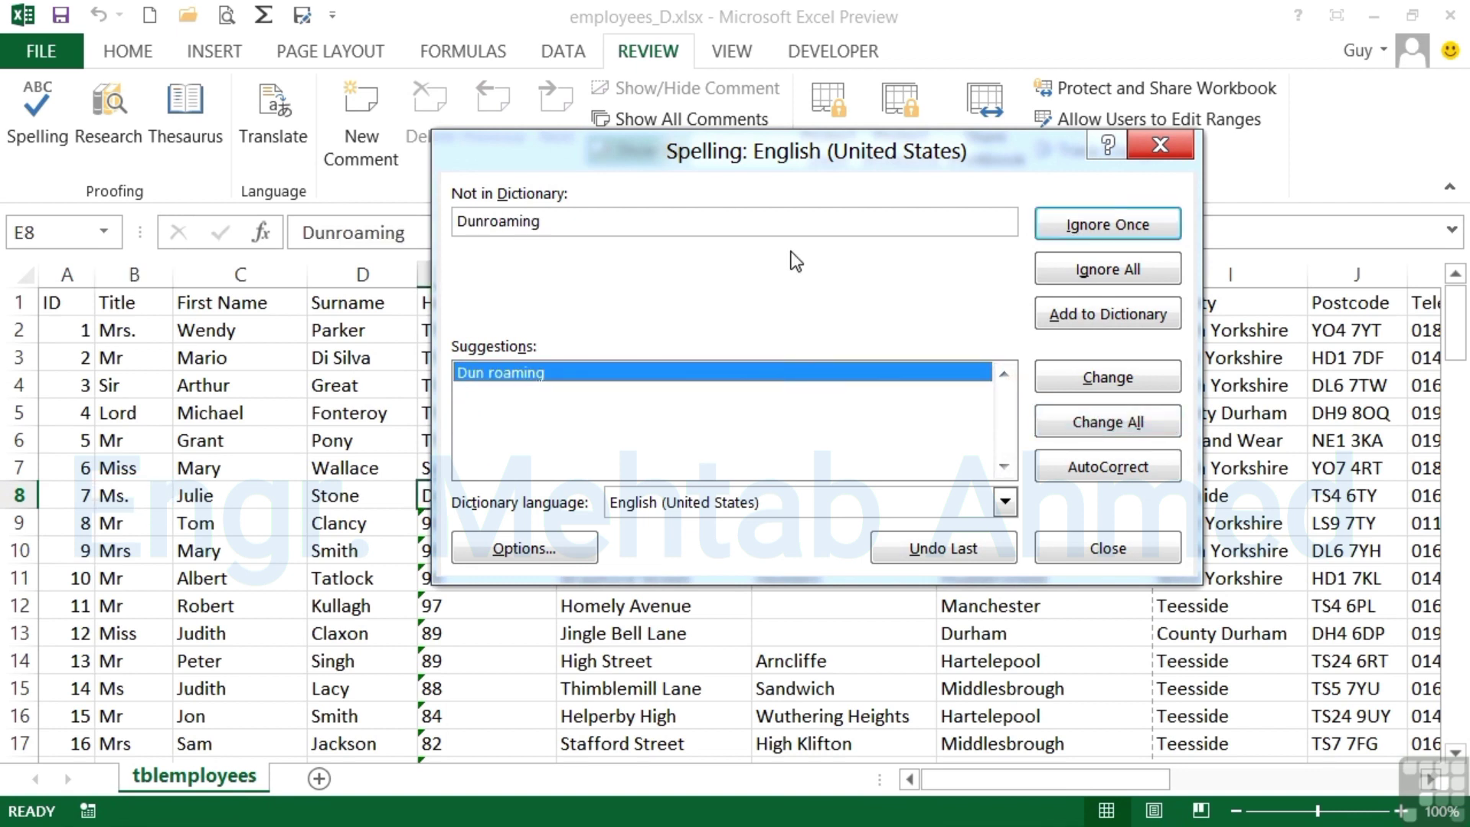
{"action": "left_click", "coordinate": [1091, 232]}
{"action": "left_click", "coordinate": [1086, 230]}
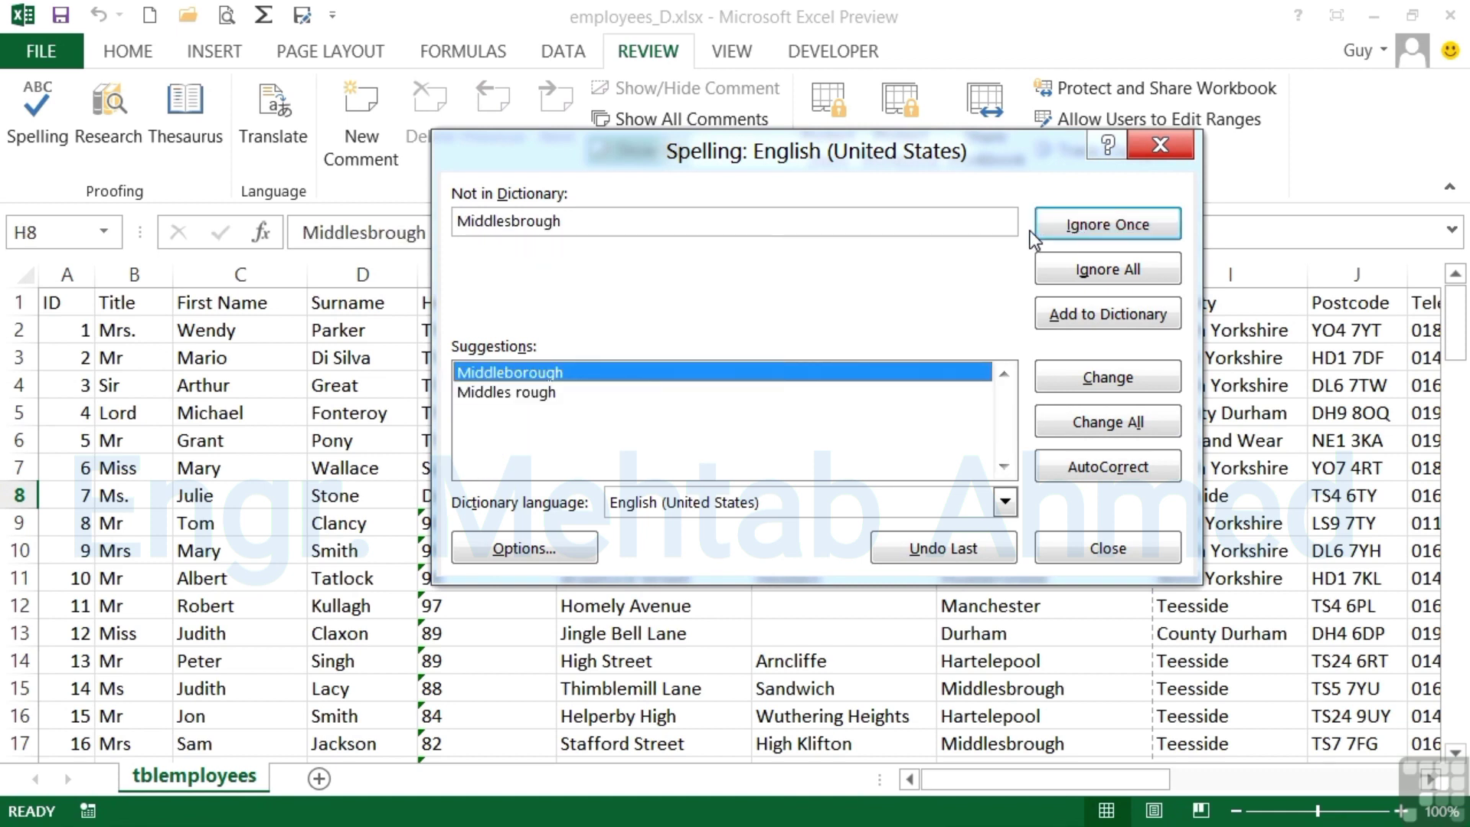
{"action": "left_click", "coordinate": [1100, 310]}
{"action": "left_click", "coordinate": [1115, 233]}
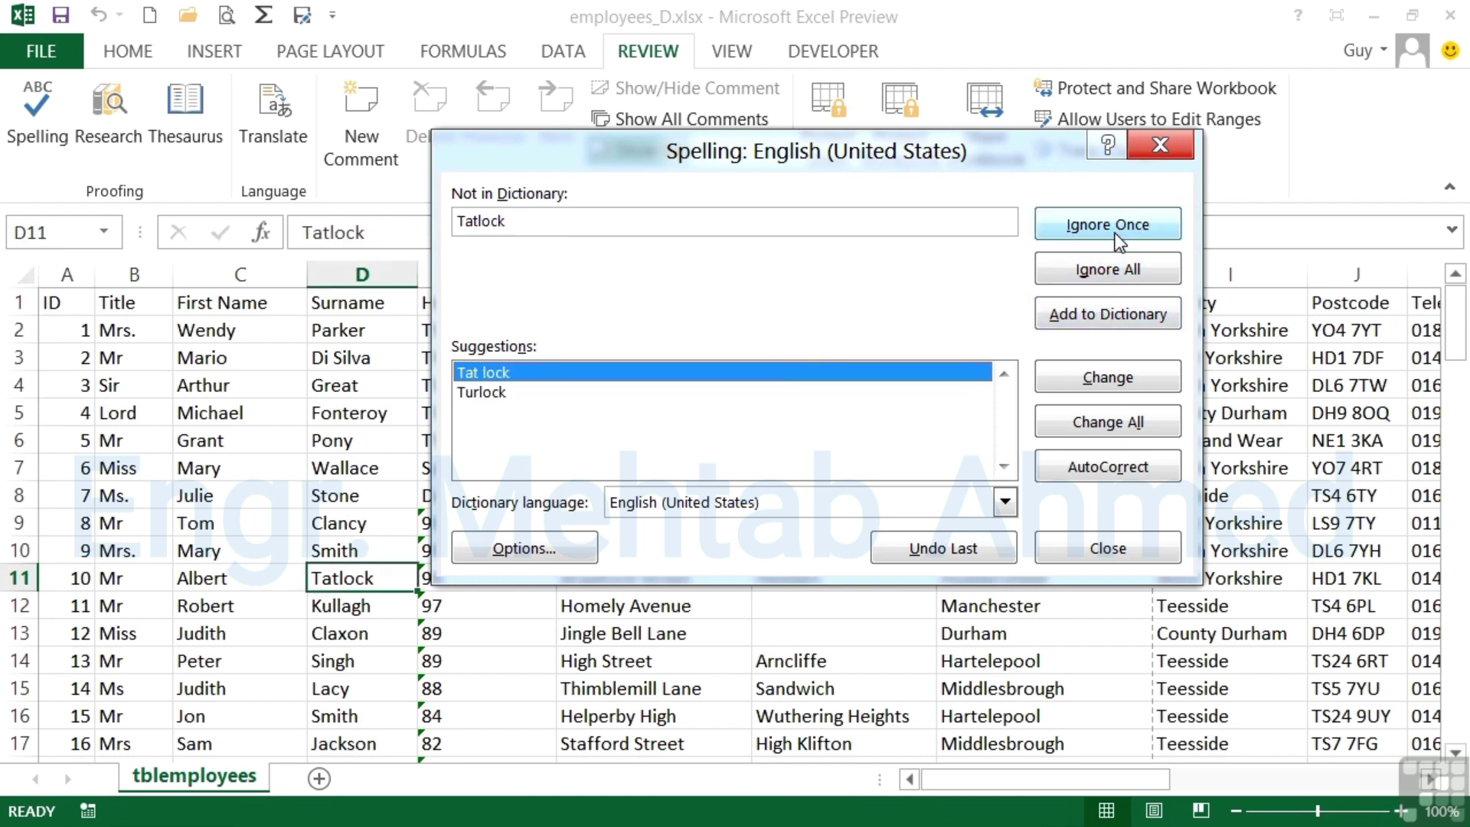
{"action": "left_click", "coordinate": [1114, 232]}
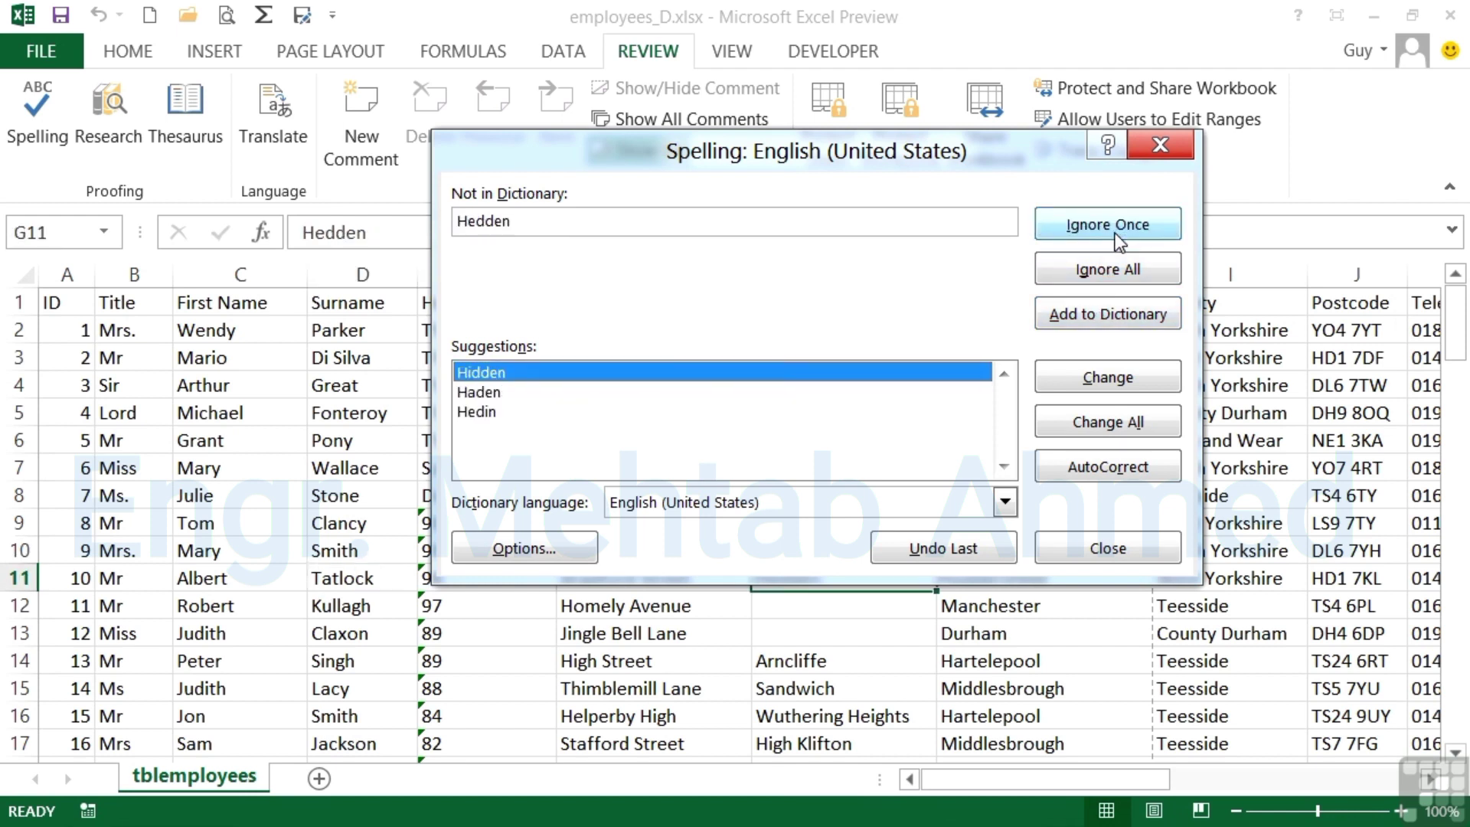
{"action": "left_click", "coordinate": [1115, 233]}
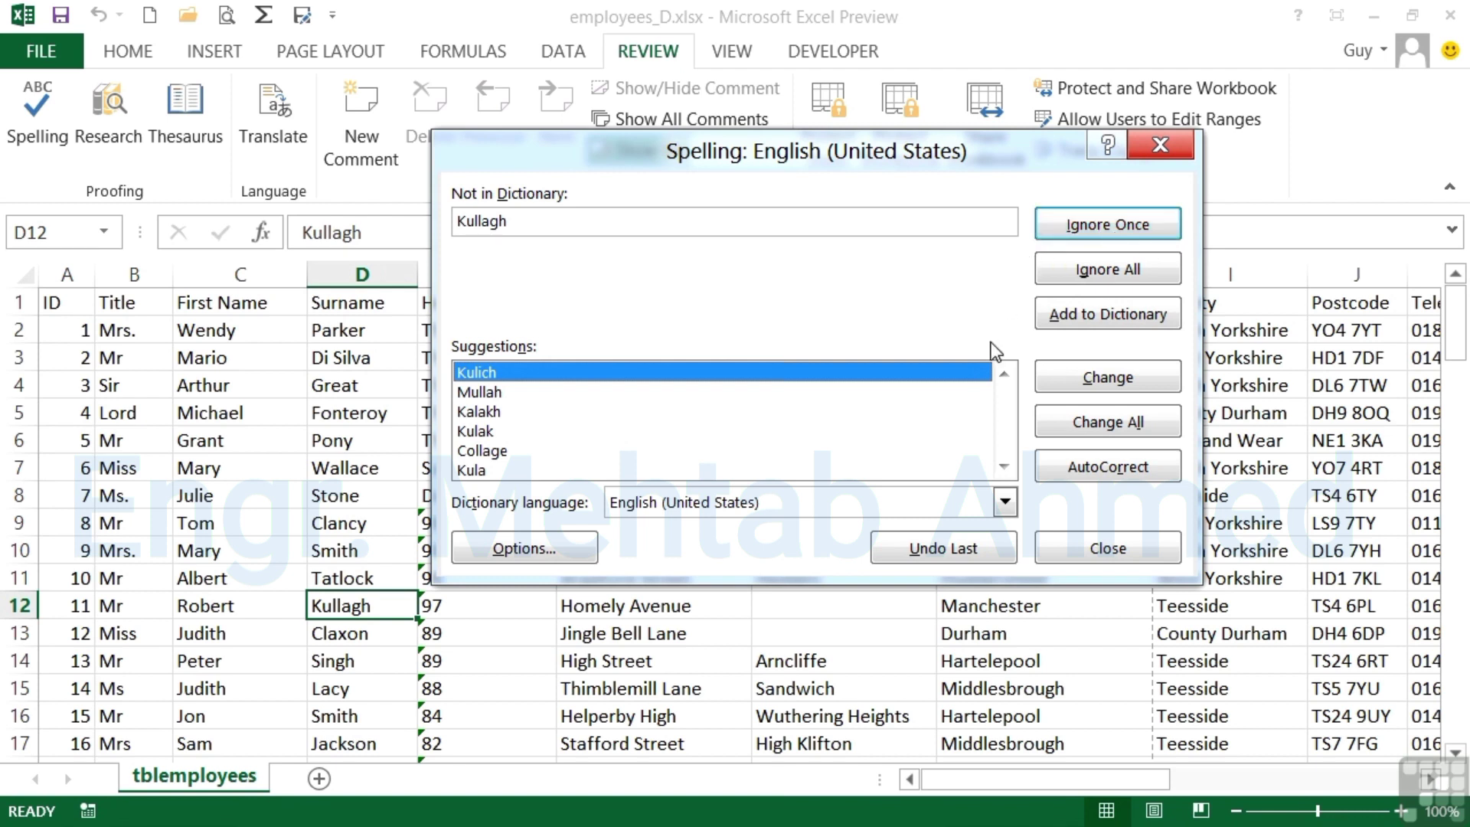
- Close the Spelling dialog and dismiss the 'Spell check complete' message
{"action": "left_click", "coordinate": [1120, 554]}
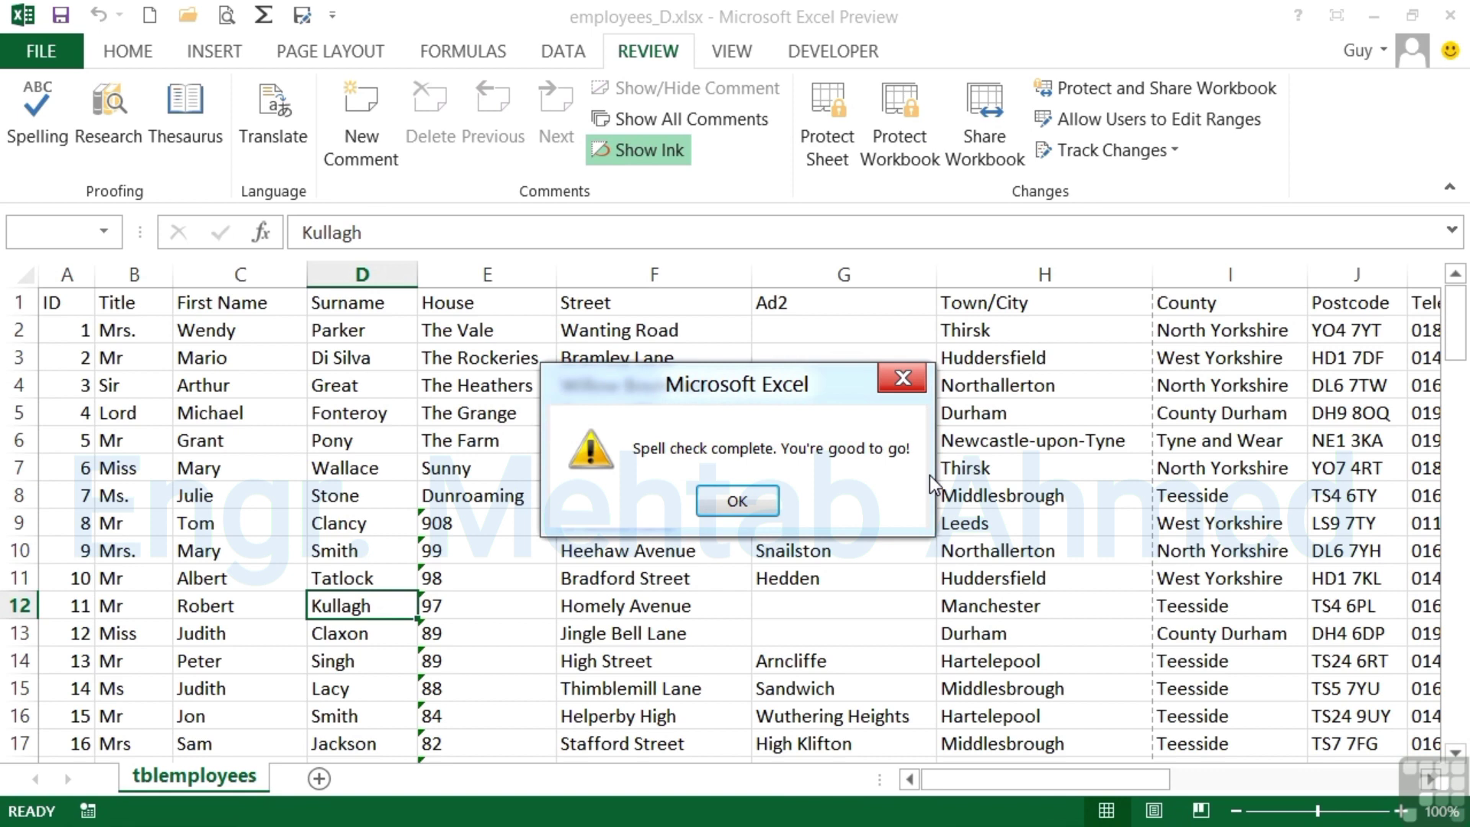
{"action": "left_click", "coordinate": [751, 503]}
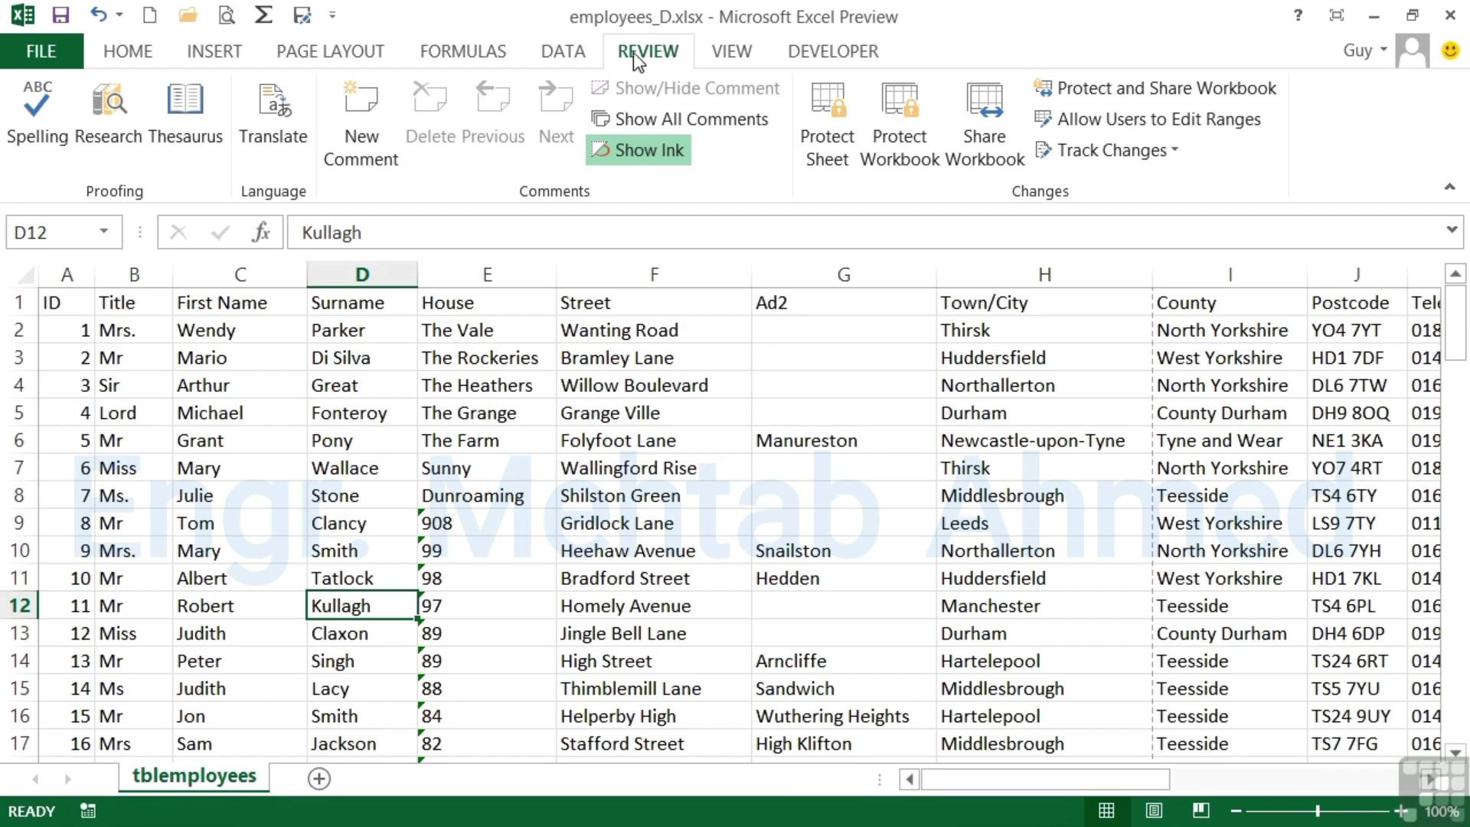
- Restart the spell check from the Review tab's Spelling command
{"action": "left_click", "coordinate": [20, 113]}
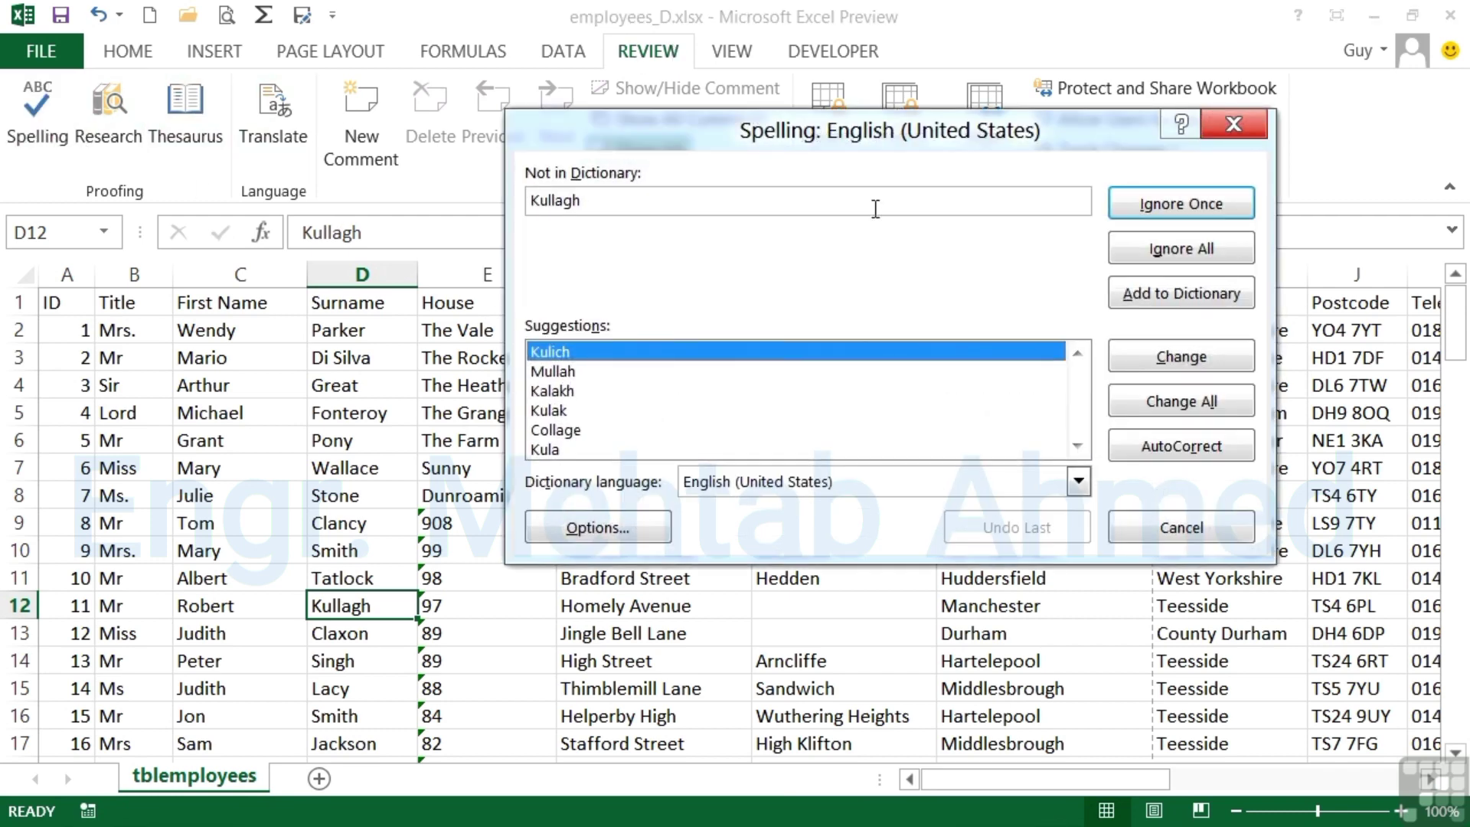